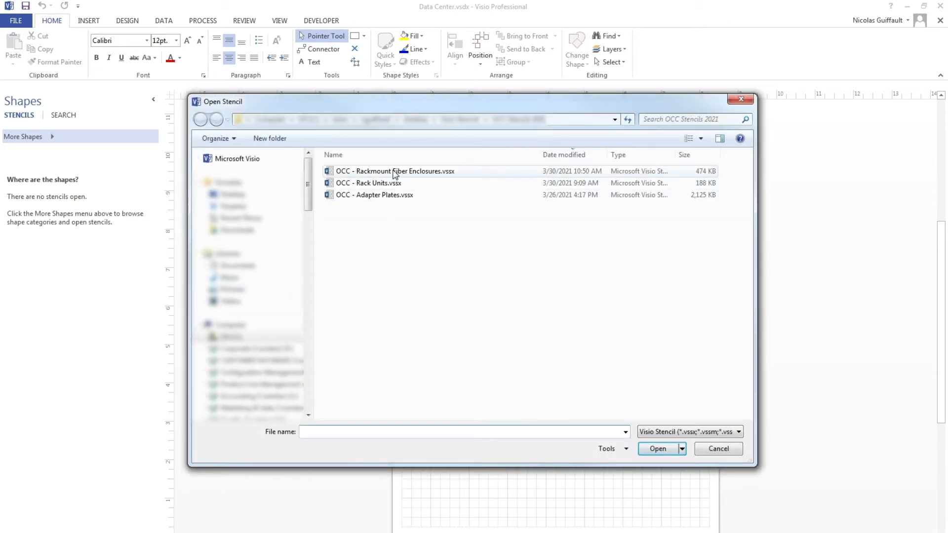
Step: Open the Rackmount Fiber Enclosures, Rack Units and Adapter Plates OCC stencils together
left_click(394, 171)
left_click(392, 185, "ctrl")
left_click(392, 195, "ctrl")
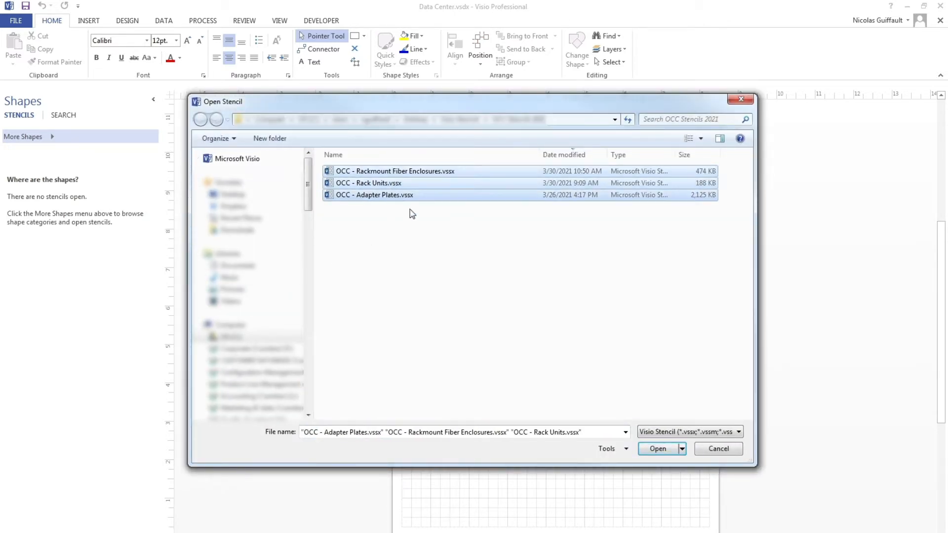
left_click(663, 454)
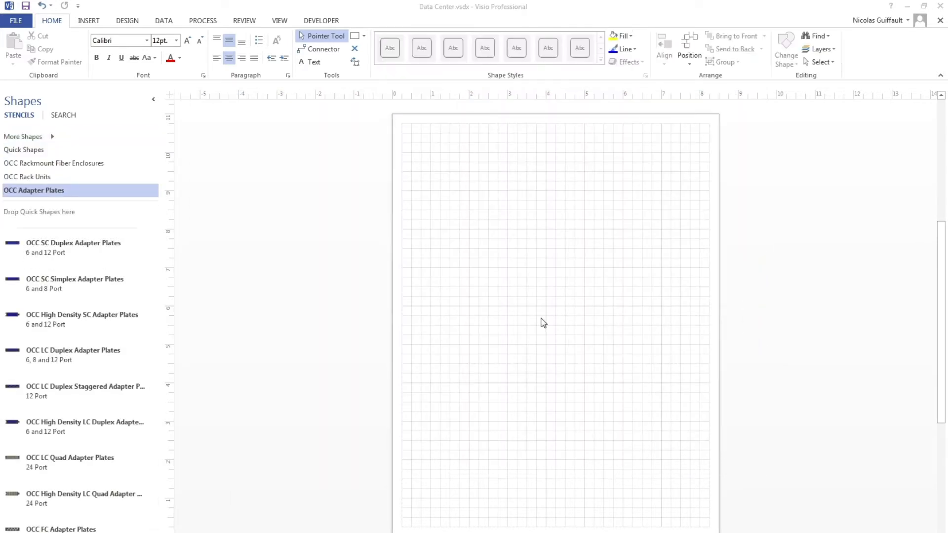
Step: Place an OCC Rack Unit from the OCC Rack Units stencil in the middle of the drawing page
left_click(41, 180)
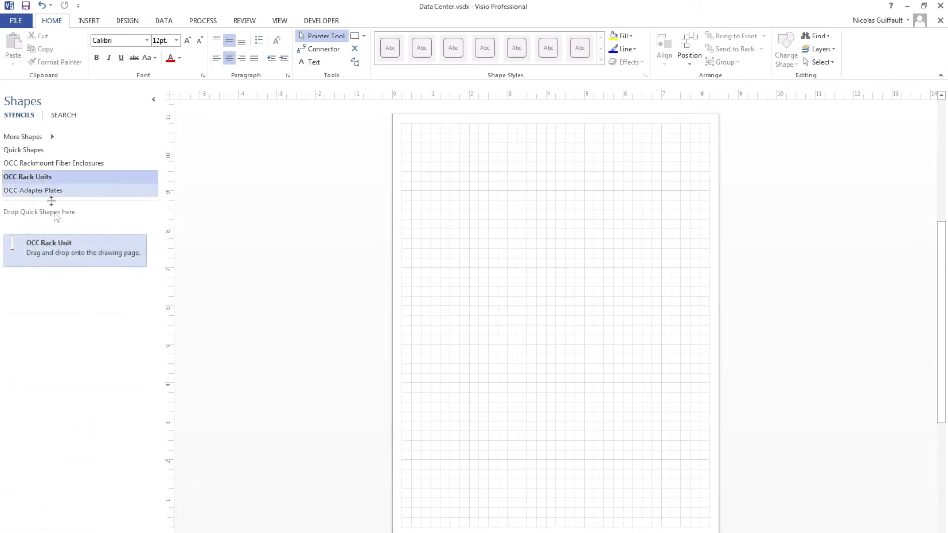
left_click_drag(61, 250, 552, 312)
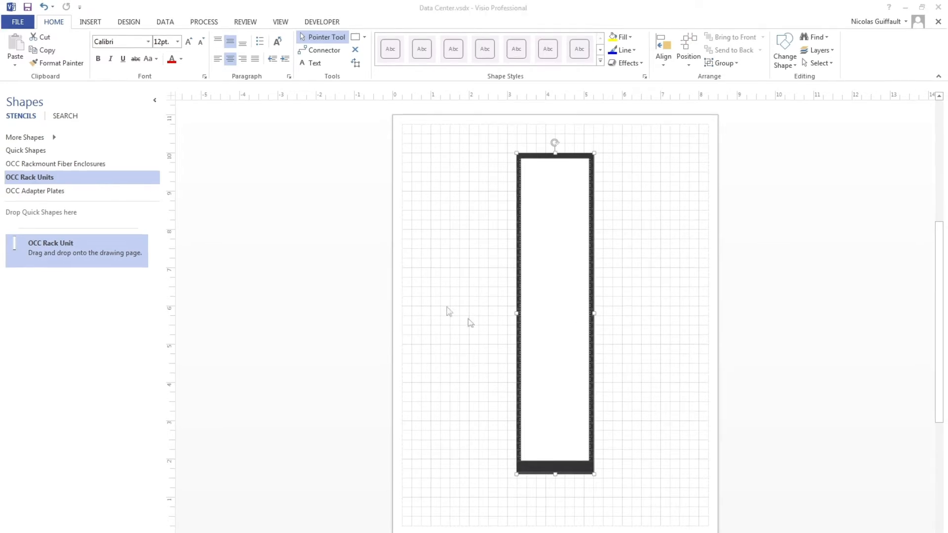
Step: Add an OCC 2U Fiber Enclosure Rackmount and snap it into rack positions 12 and 13
left_click(74, 165)
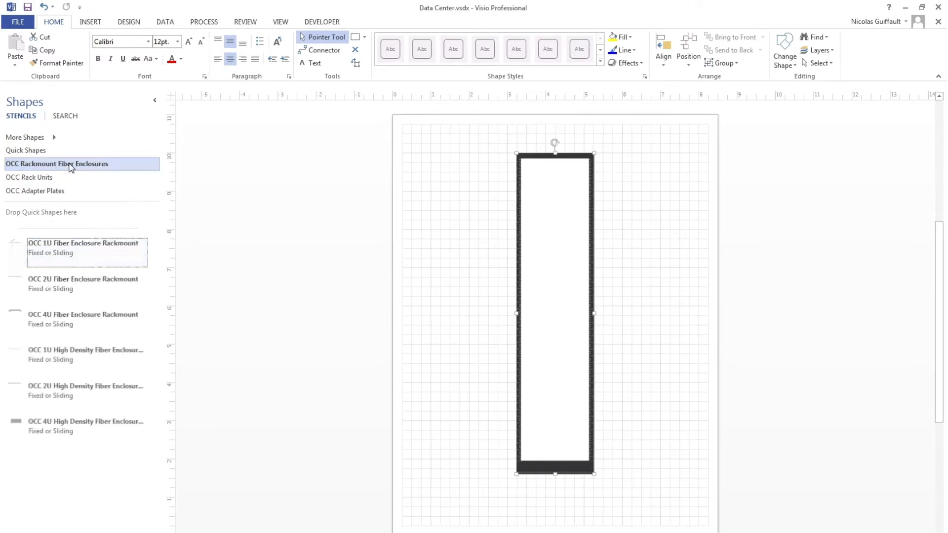
left_click_drag(69, 289, 644, 239)
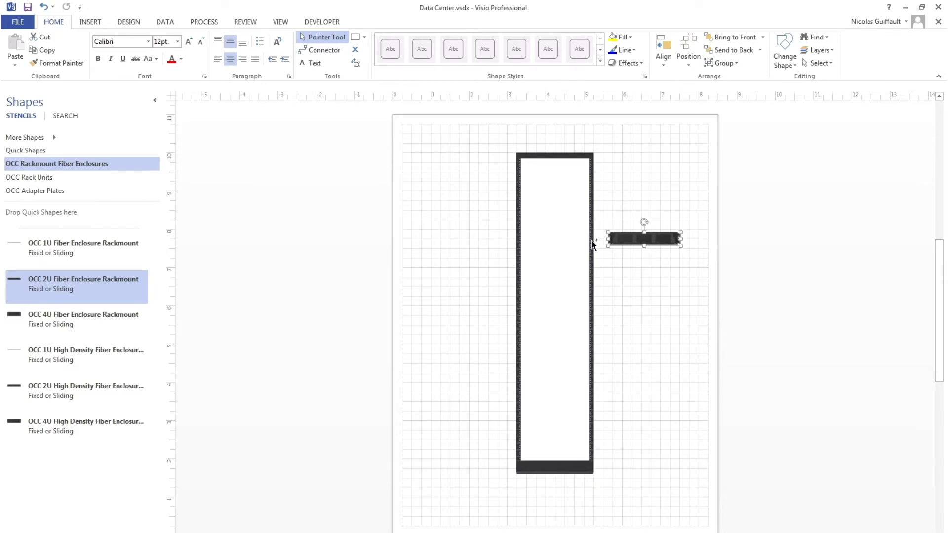
scroll(594, 239, "up", 5)
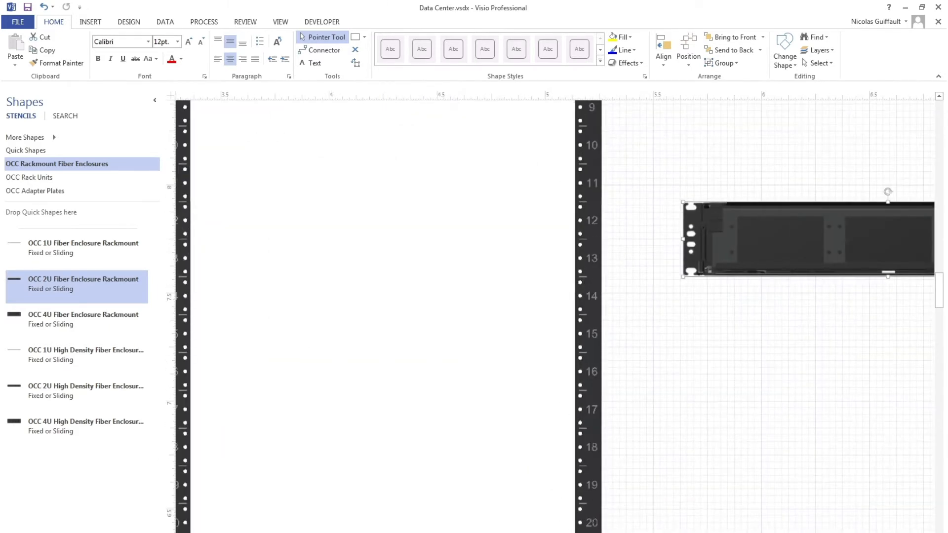
scroll(722, 401, "left", 2)
left_click_drag(760, 273, 265, 268)
left_click(763, 321)
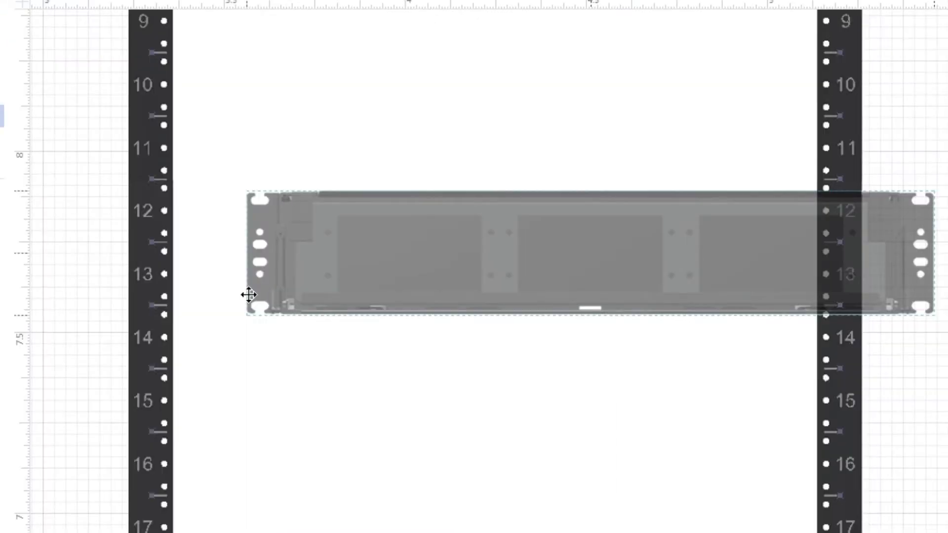
left_click_drag(249, 295, 180, 292)
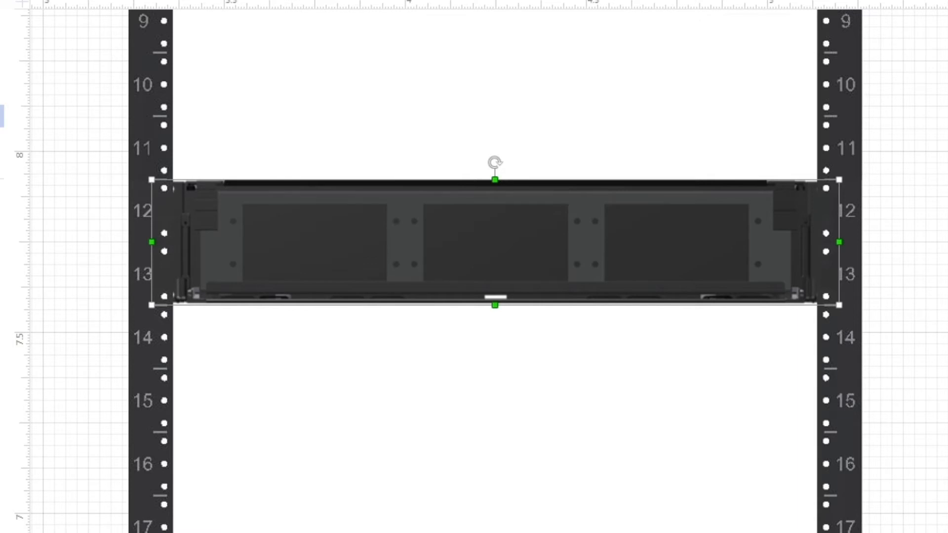
left_click(576, 445)
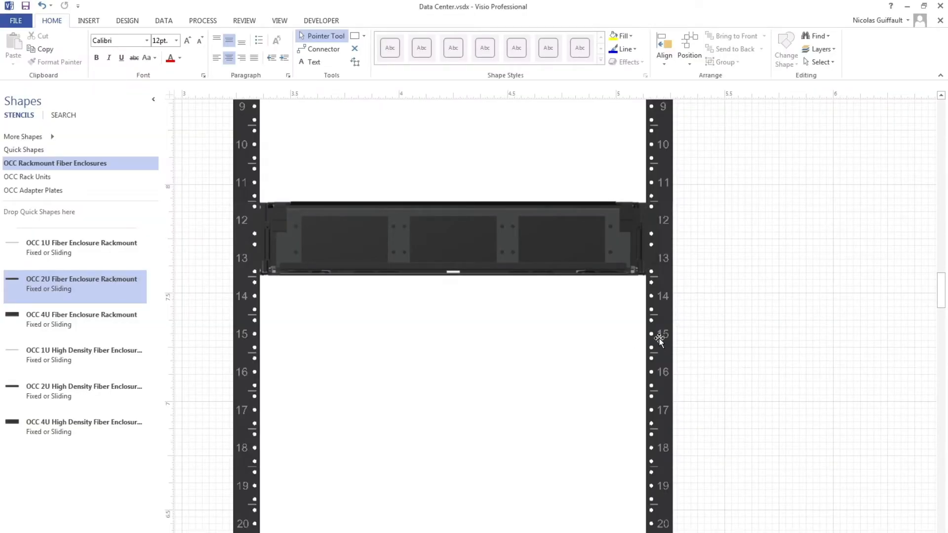
Step: Reposition the rack on the page together with its mounted 2U enclosure
left_click_drag(664, 340, 877, 419)
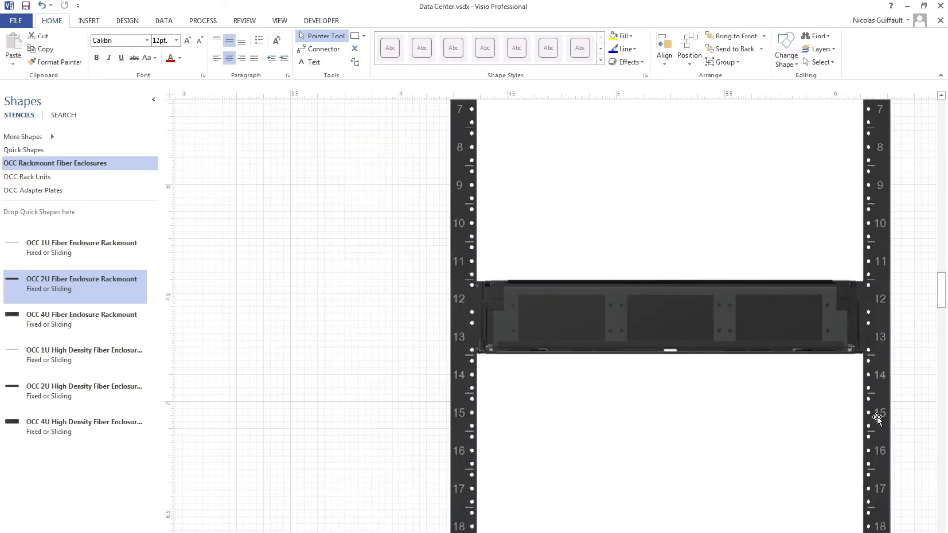
left_click_drag(464, 425, 355, 453)
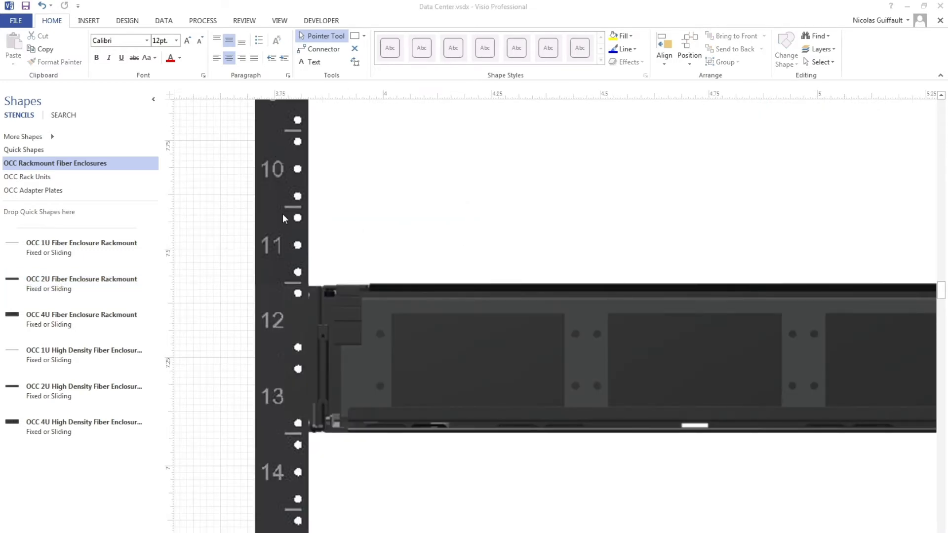
Step: Fit an OCC SC Simplex adapter plate into the upper half of the 2U enclosure's first opening
left_click(86, 192)
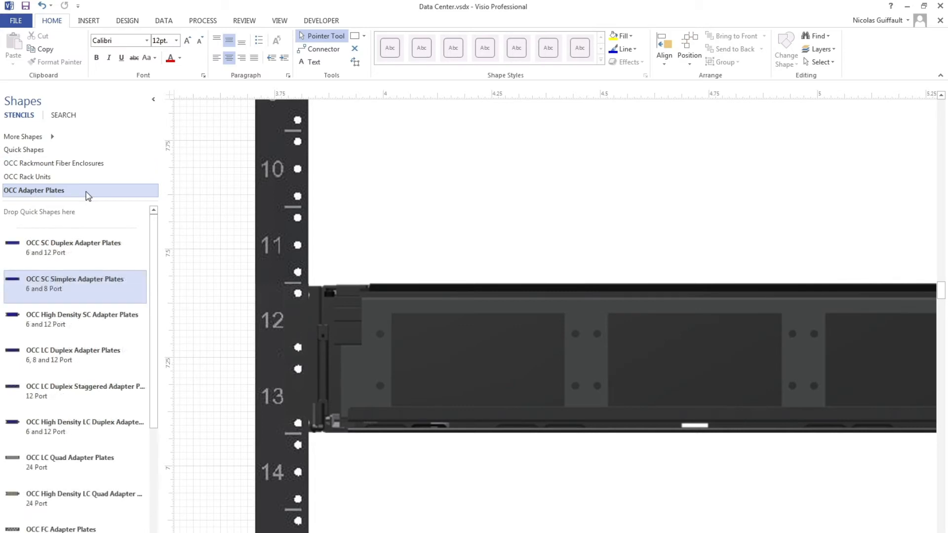
left_click_drag(78, 292, 476, 332)
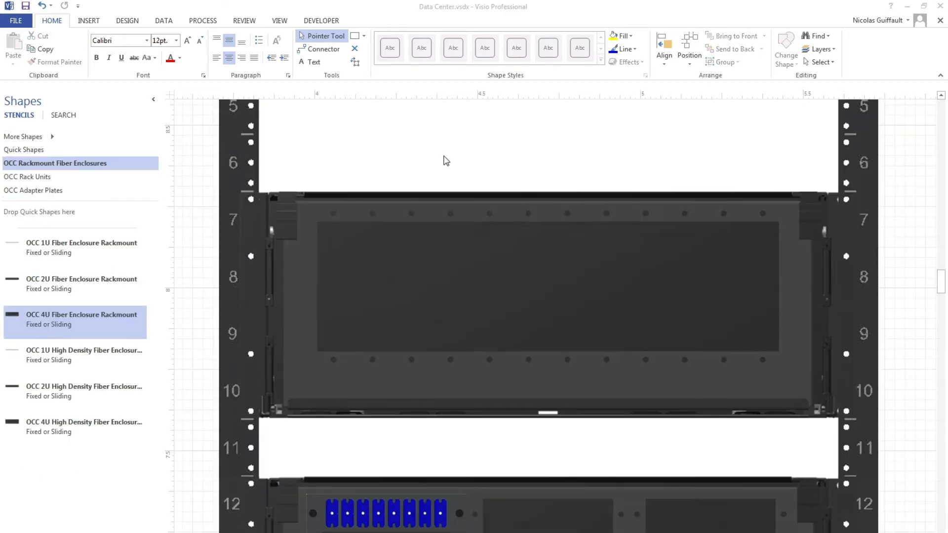
Step: Add an OCC LC Duplex adapter plate, rotate it to vertical and fit it into the first slot of the 4U enclosure
left_click(45, 191)
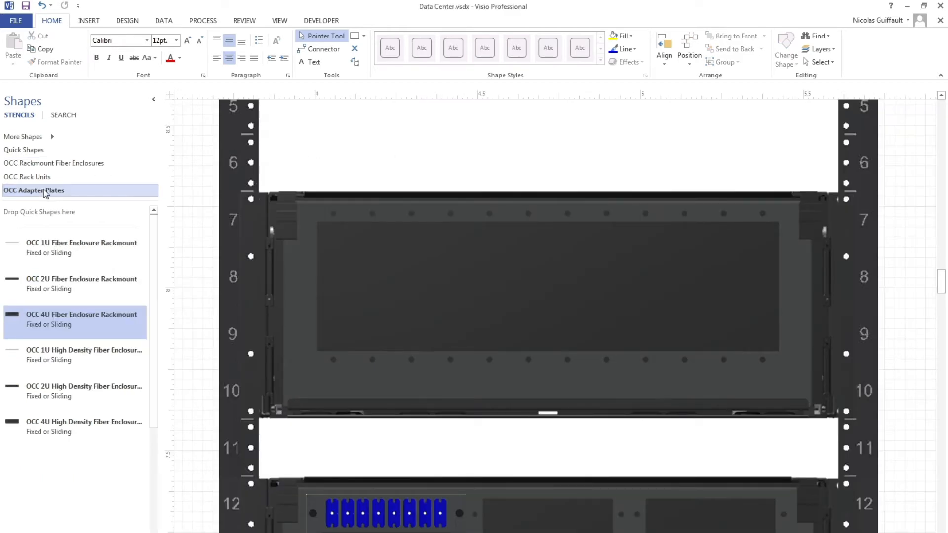
left_click(63, 357)
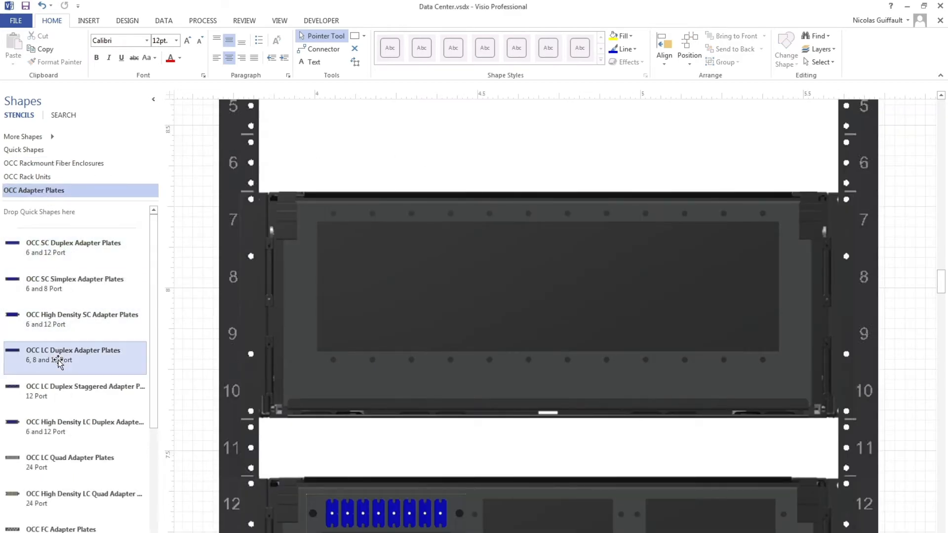
left_click_drag(65, 355, 440, 158)
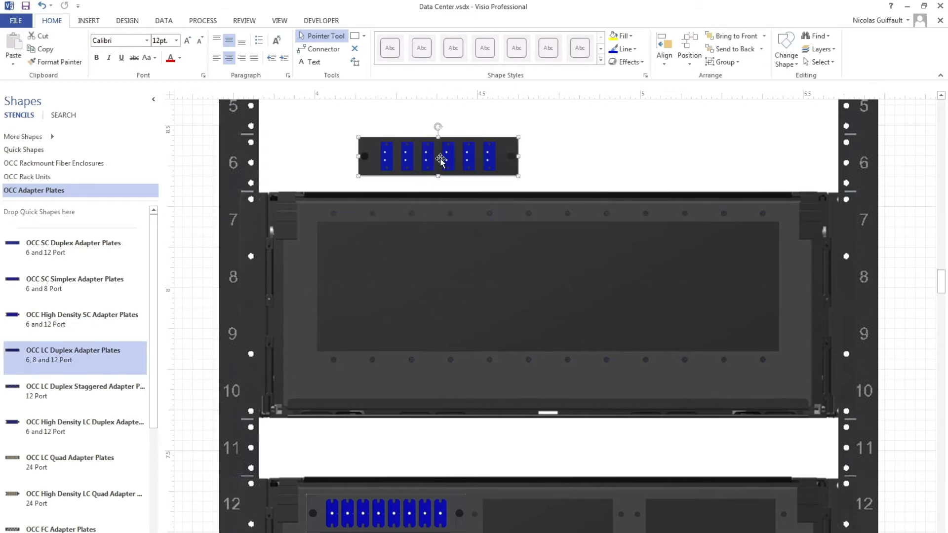
key("ctrl+r")
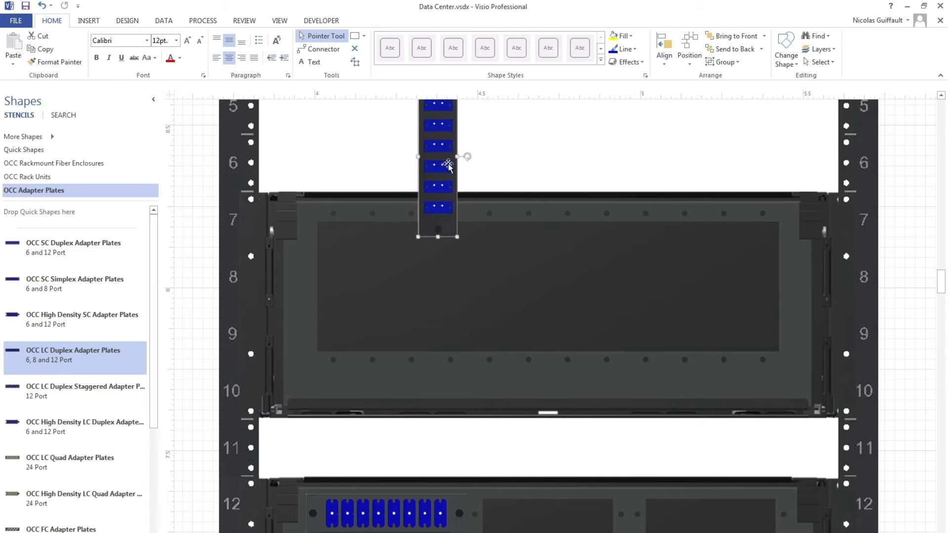
left_click_drag(442, 157, 333, 287)
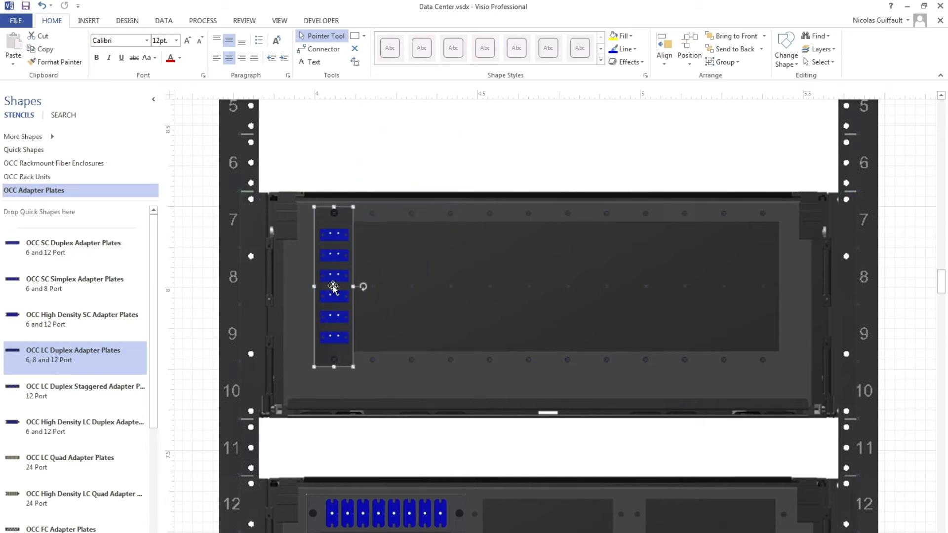
left_click(207, 277)
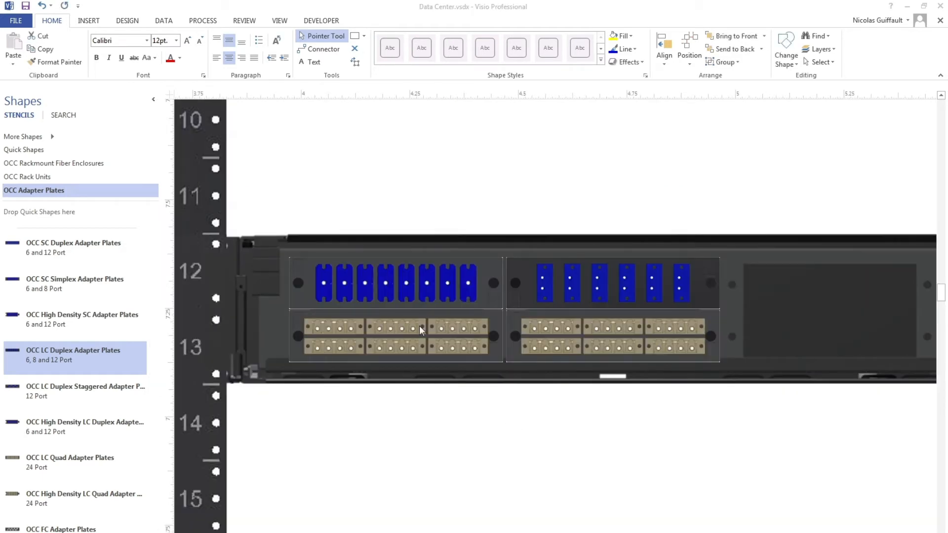
Step: Change the SC Simplex plate in the 2U enclosure to the 6-Port Multimode OM3 version
left_click(388, 281)
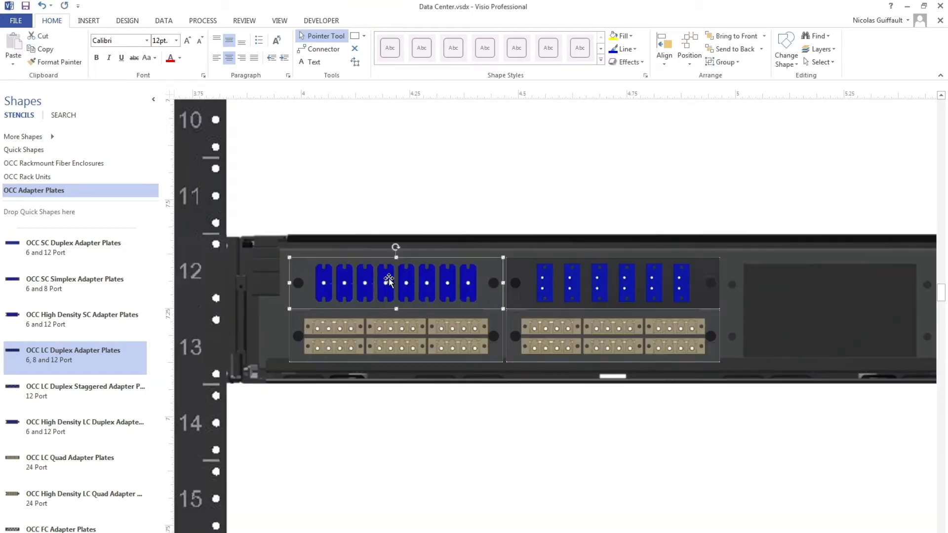
right_click(389, 281)
mouse_move(420, 299)
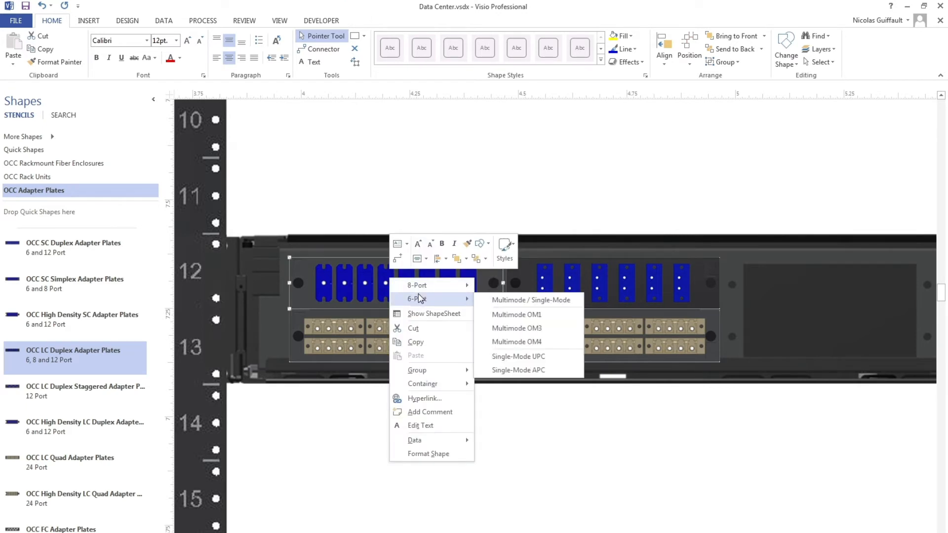
left_click(513, 328)
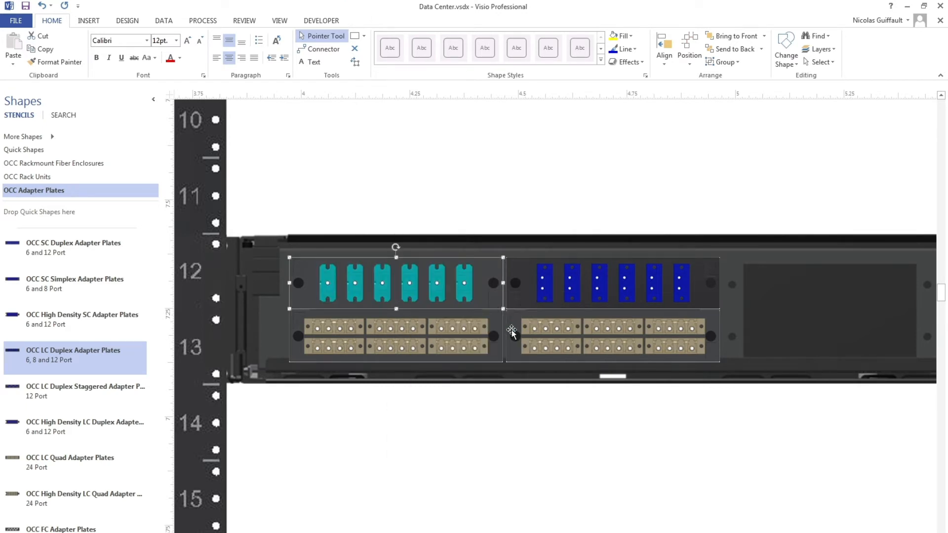
Step: Change the LC Duplex plate in the 2U enclosure to the 12-Port Multimode OM3 version
left_click(618, 298)
right_click(618, 300)
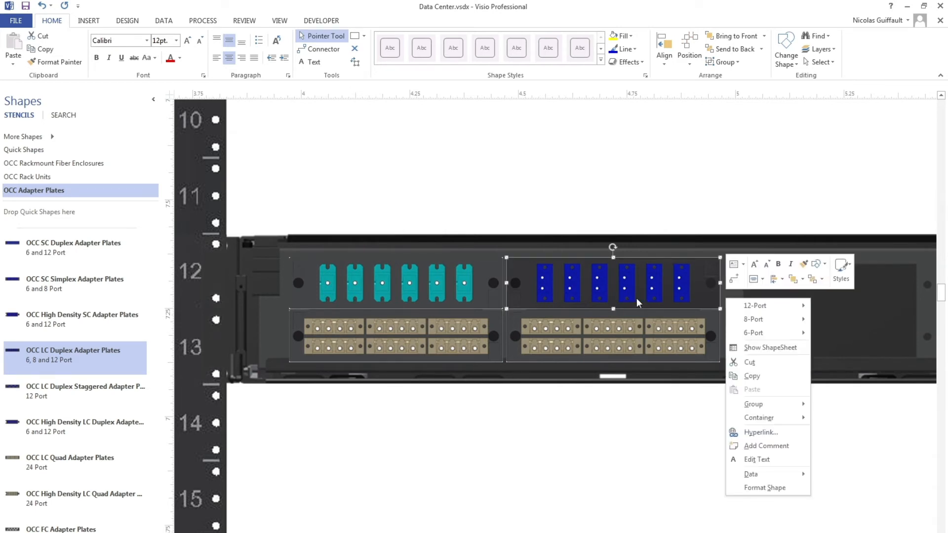
mouse_move(753, 306)
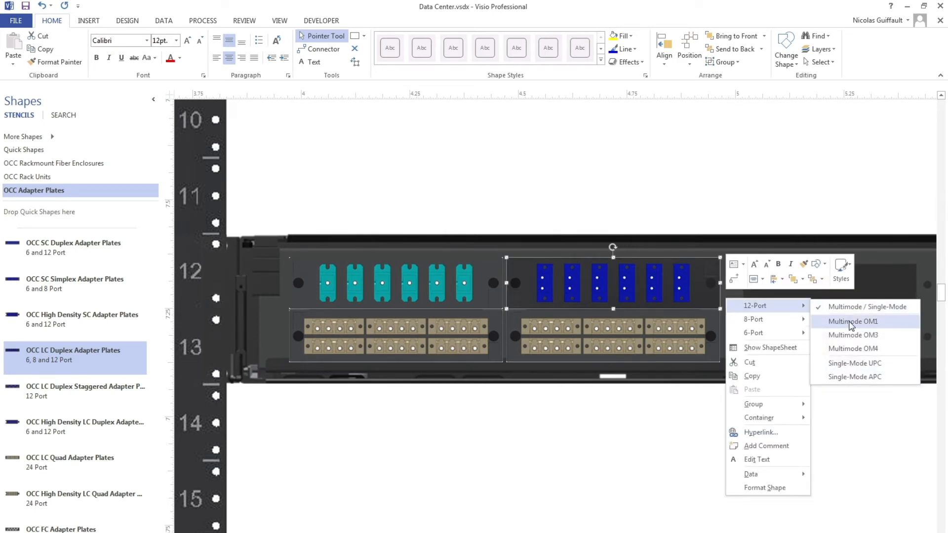
left_click(853, 340)
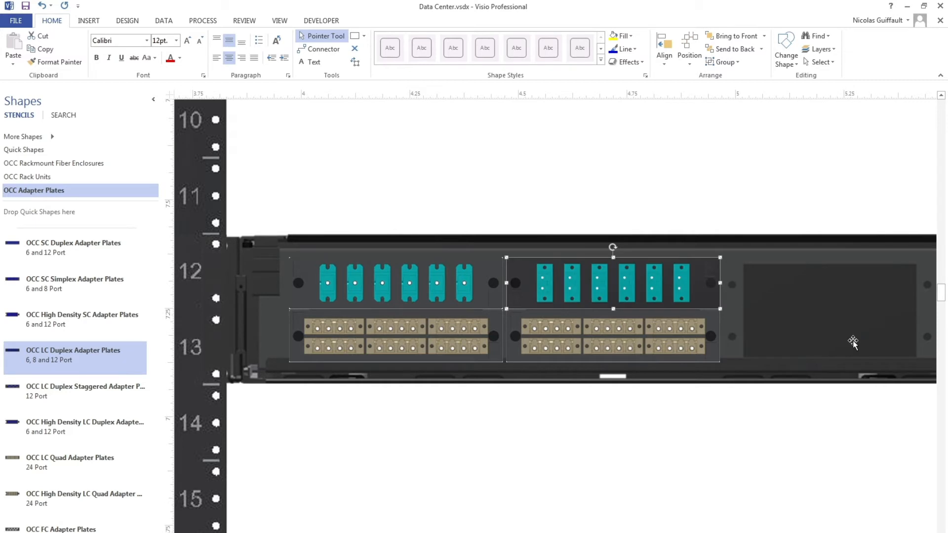
Step: Set the LC Quad plate below the SC Simplex plate to Single-Mode UPC
left_click(409, 415)
left_click(388, 337)
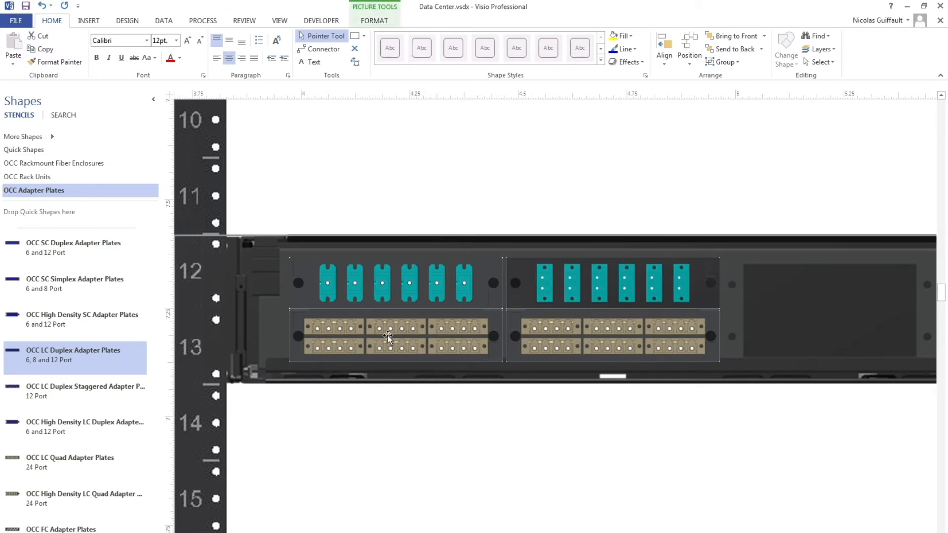
left_click(389, 337)
right_click(389, 337)
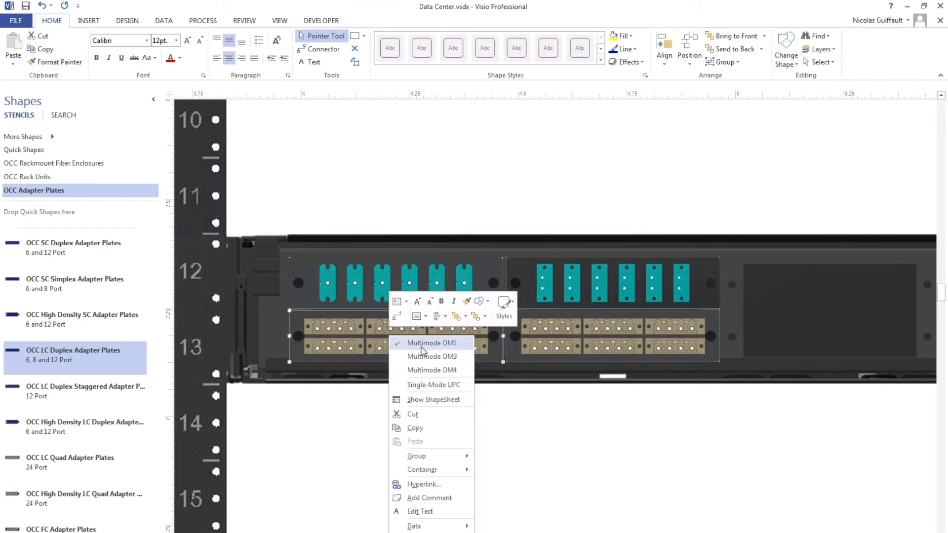
left_click(434, 386)
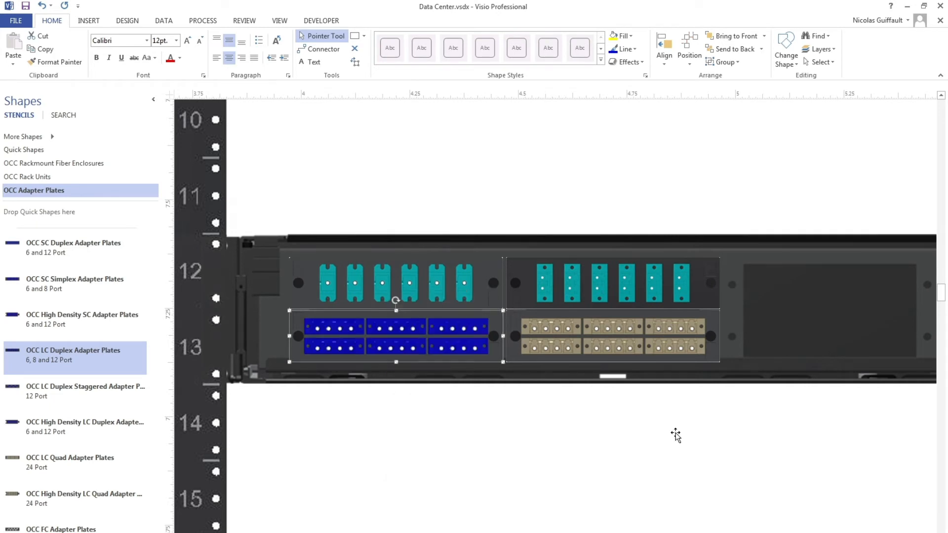
Step: Set the LC Quad plate below the LC Duplex plate to Multimode OM3
left_click(618, 348)
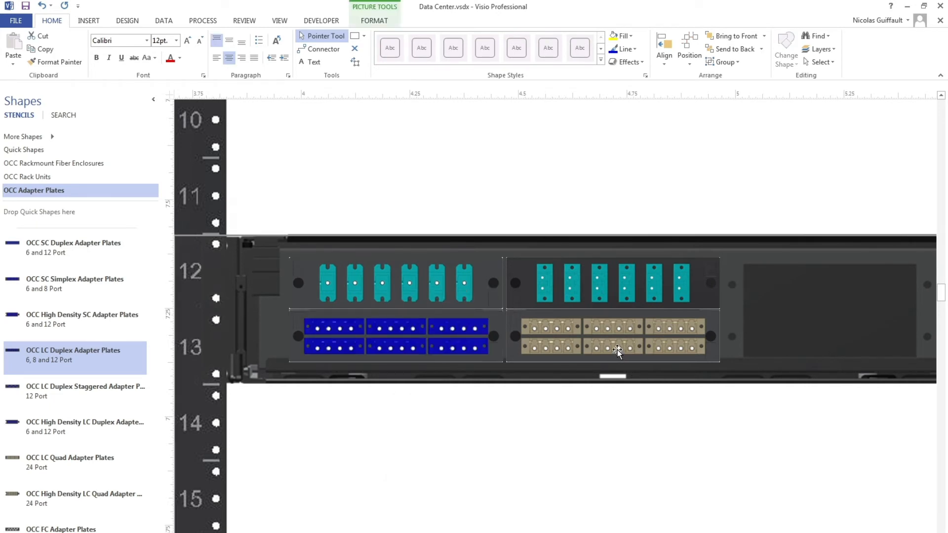
left_click(618, 345)
right_click(617, 343)
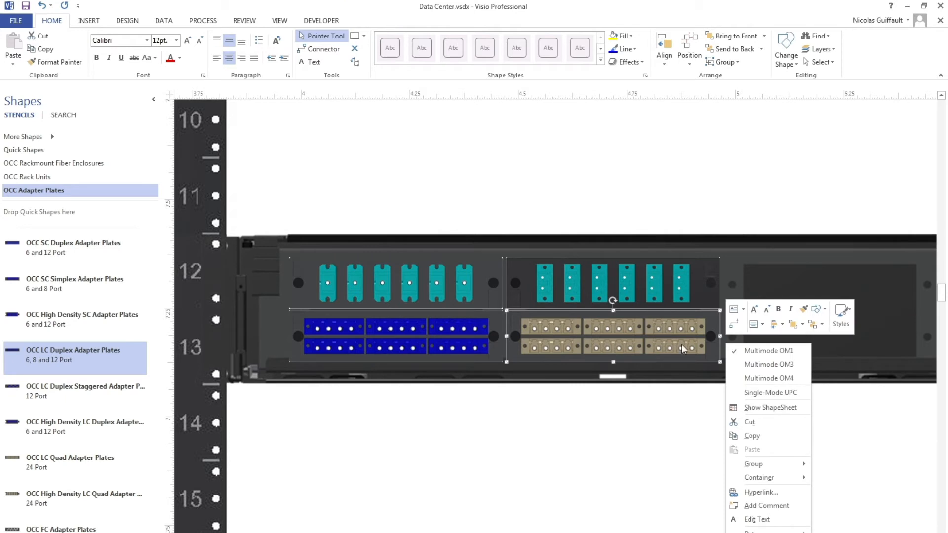
left_click(758, 365)
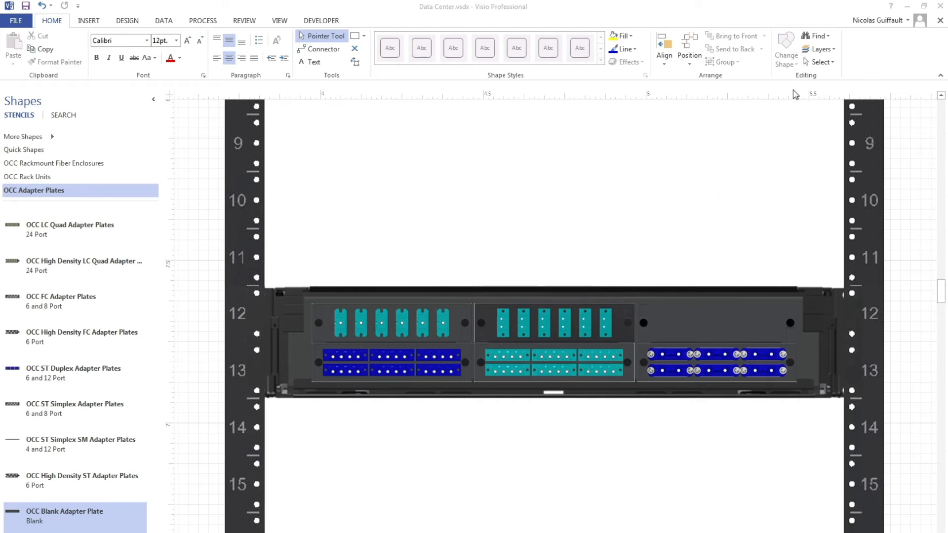
Step: Make the BEZEL layer visible in the layer properties
left_click(831, 50)
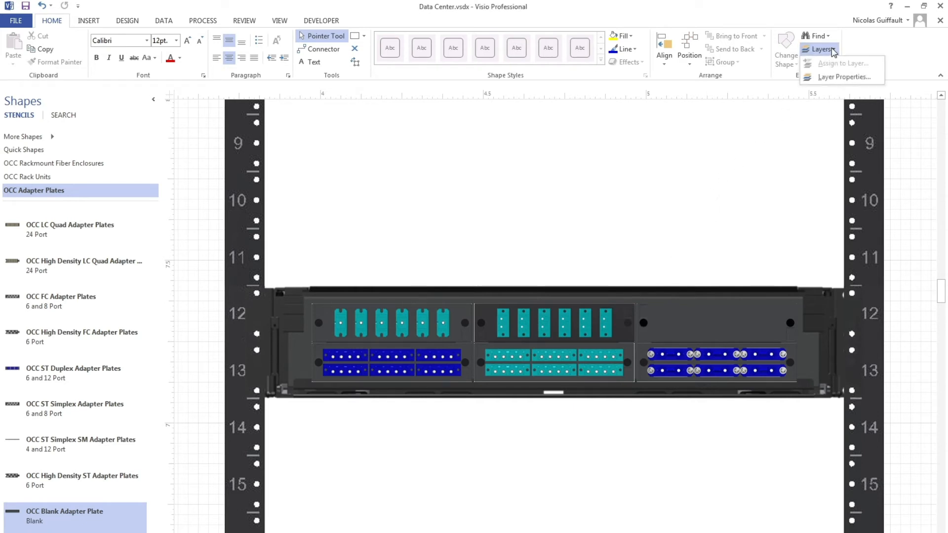
left_click(830, 78)
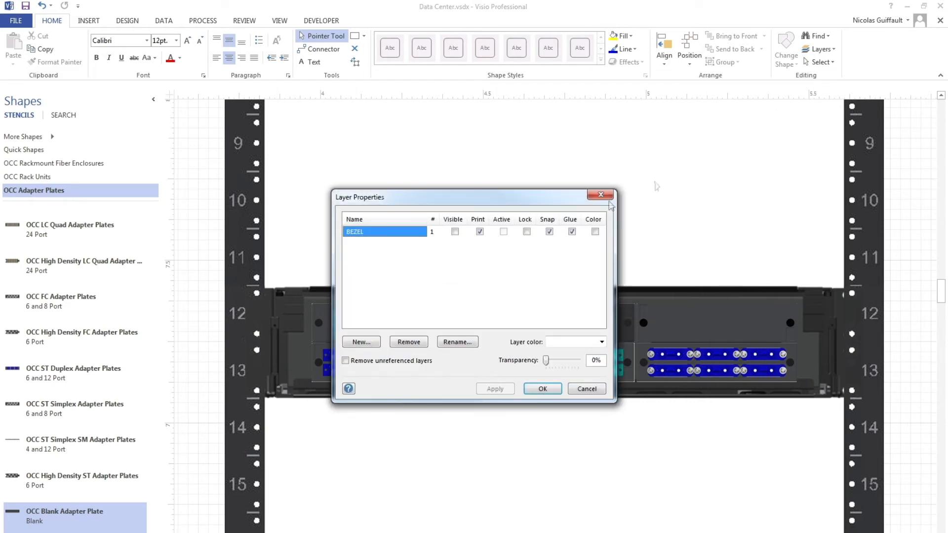
left_click(455, 233)
left_click(542, 390)
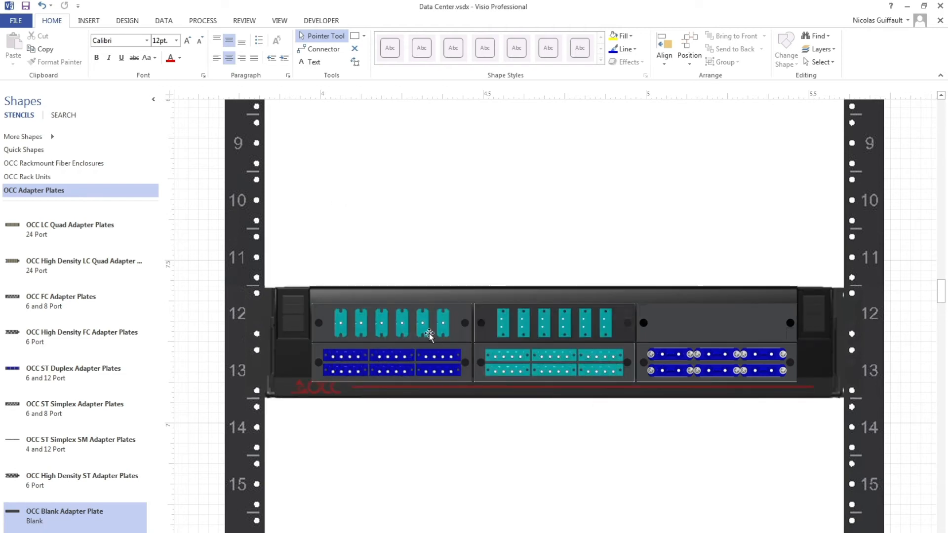
Step: Send all six adapter plates in the 2U enclosure at rack units 12–13 to the back, behind the bezel
left_click(428, 334)
left_click(430, 348)
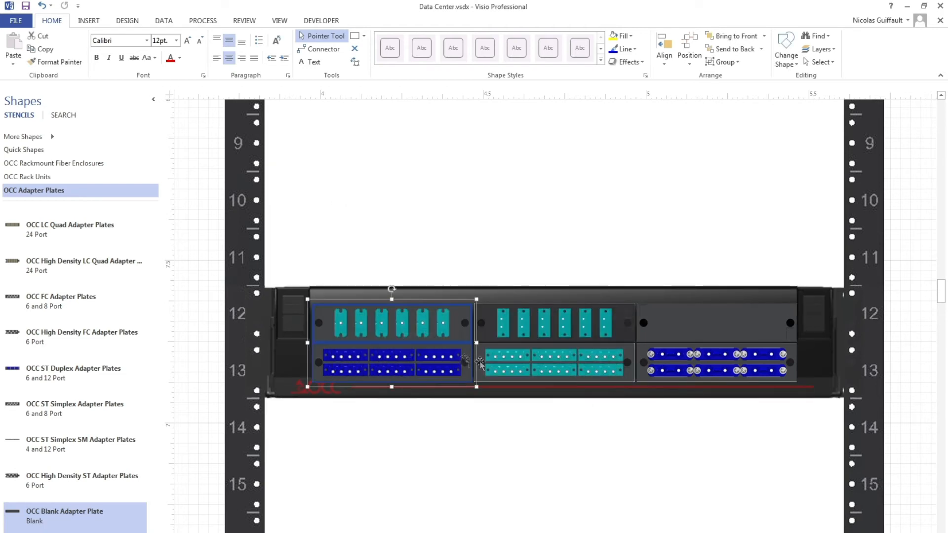
left_click(516, 367, "shift")
left_click(526, 332, "shift")
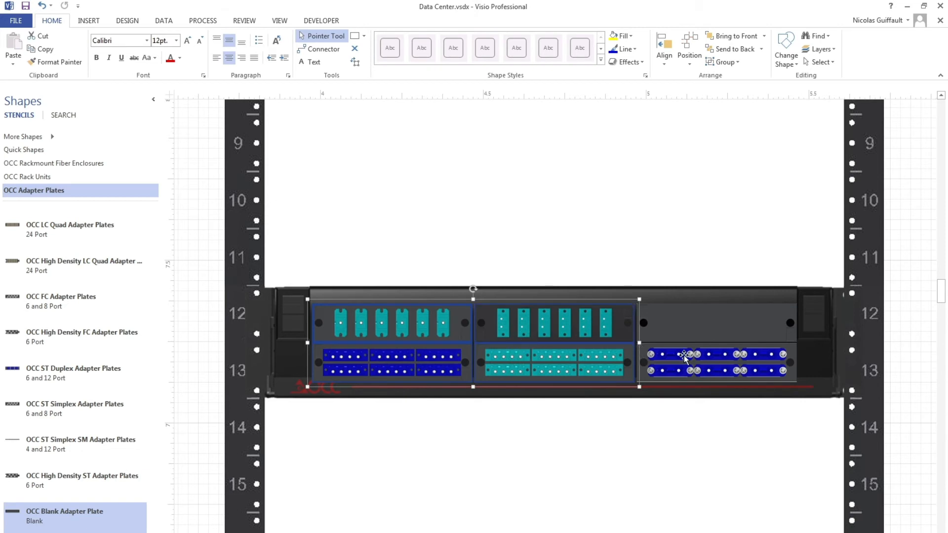
left_click(692, 363, "shift")
left_click(683, 331, "shift")
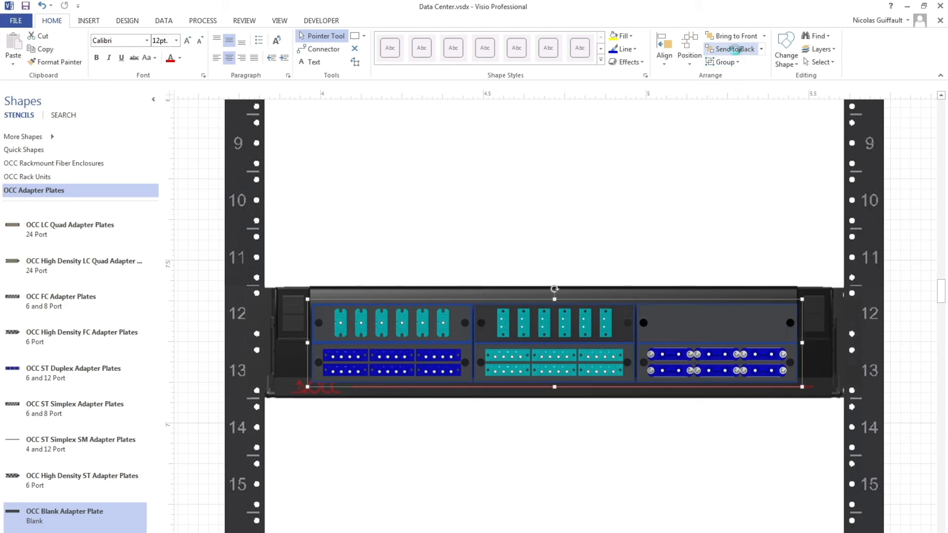
left_click(736, 50)
left_click(664, 200)
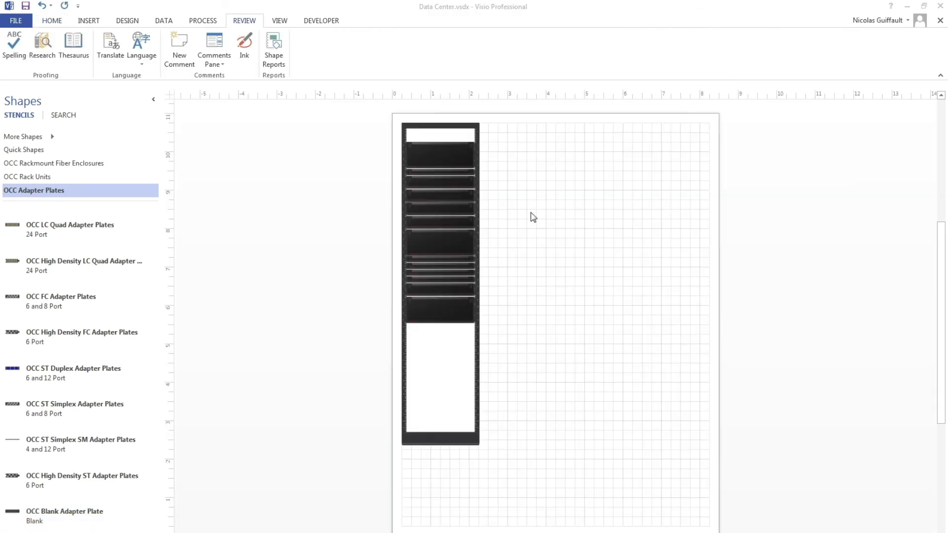
Step: Run the BOM Report as a Visio shape linked to its report definition, and place the table beside the rack
left_click(275, 60)
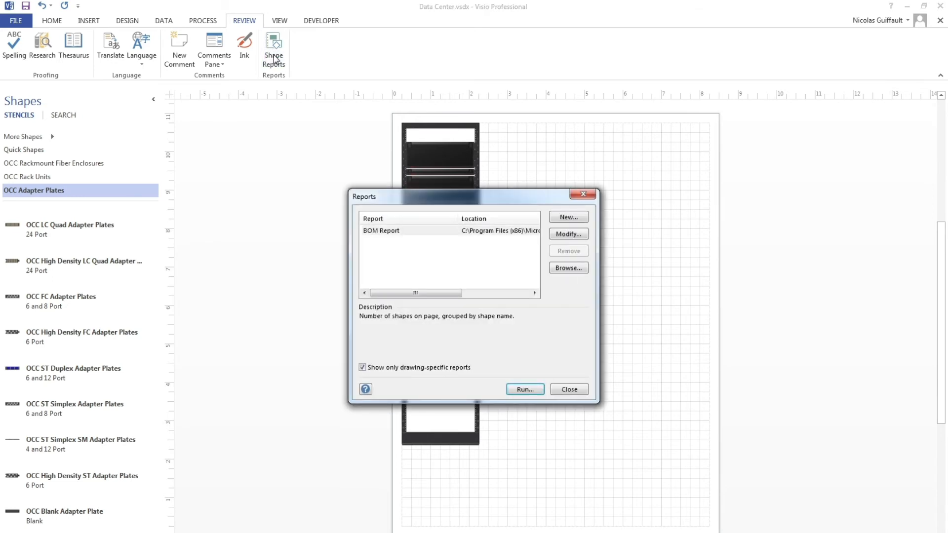
left_click(449, 231)
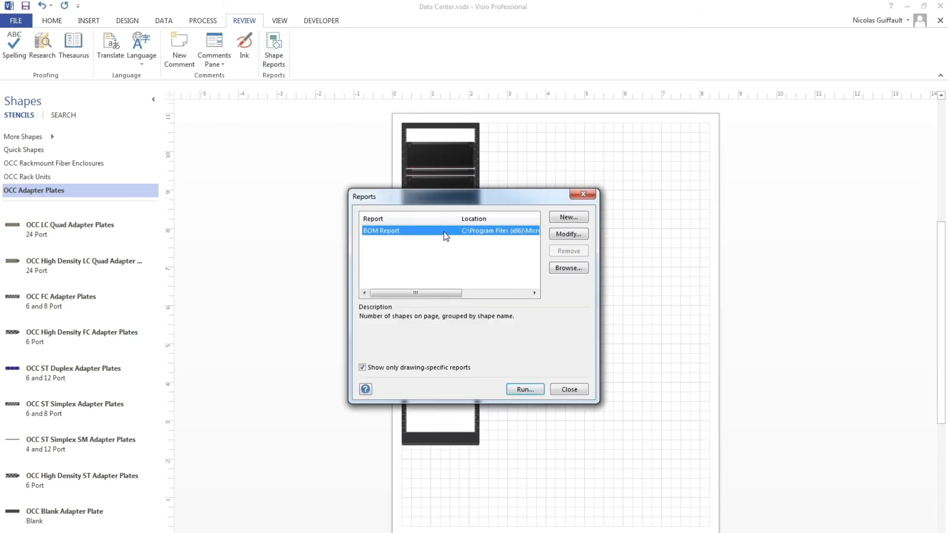
left_click(526, 389)
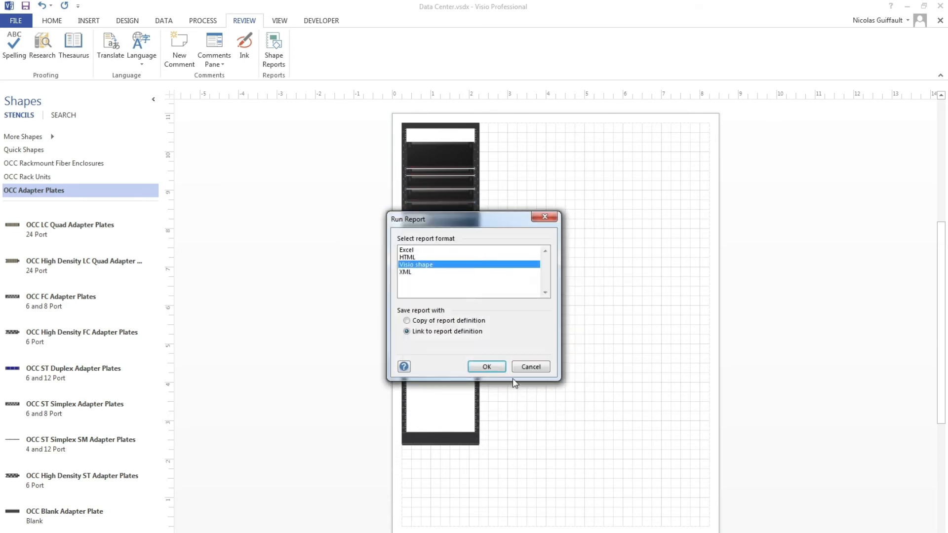
left_click(487, 369)
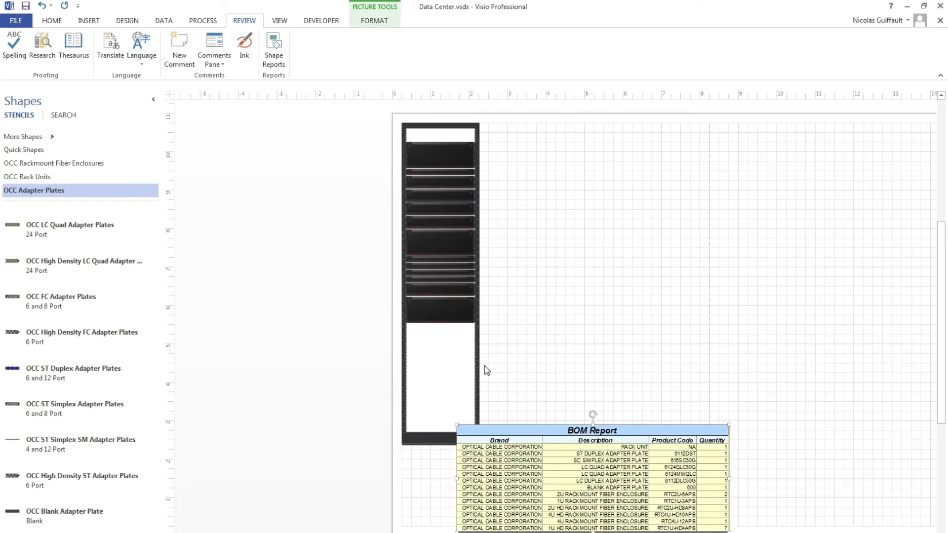
left_click_drag(524, 430, 557, 235)
left_click(603, 386)
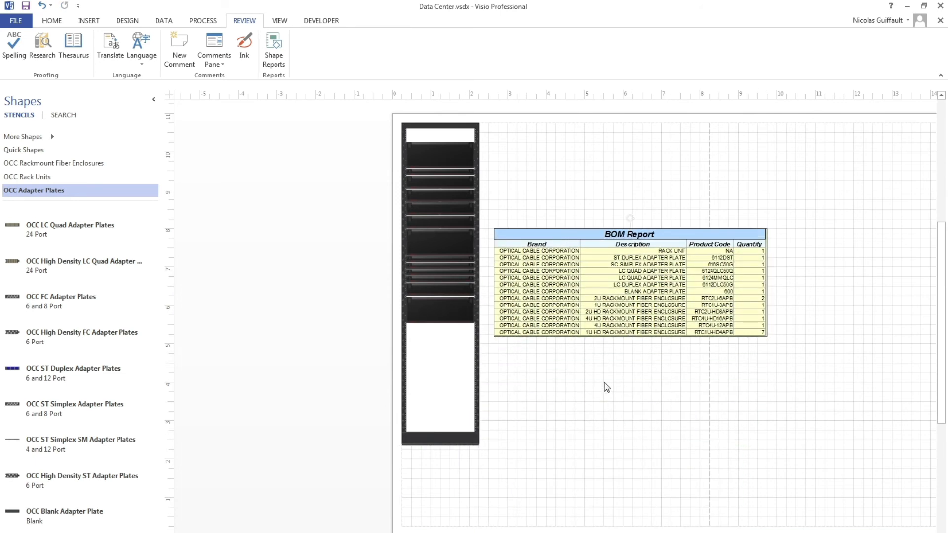
Step: Mount an OCC 4U High Density Fiber Enclosure at rack units 30–33 and a 2U High Density one directly below at units 34–35
scroll(597, 377, "up", 3)
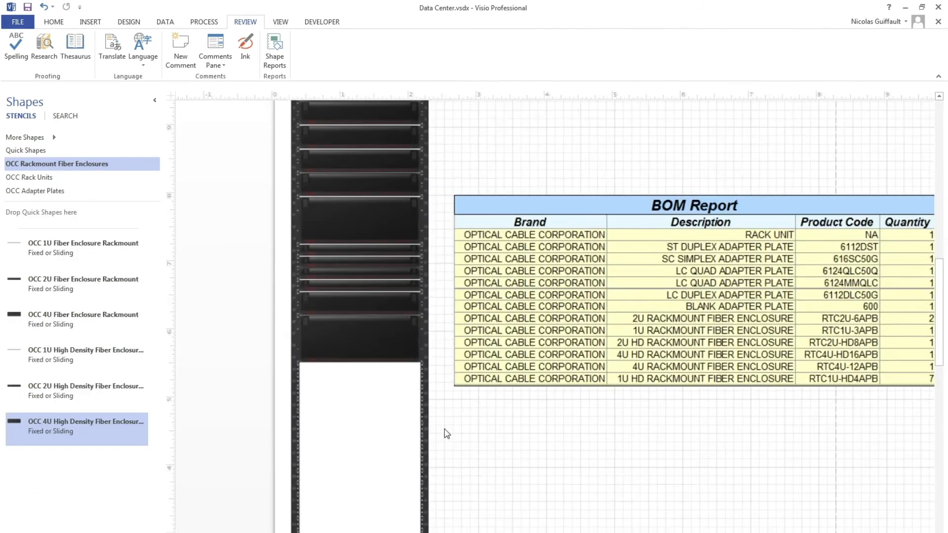
scroll(444, 433, "up", 5)
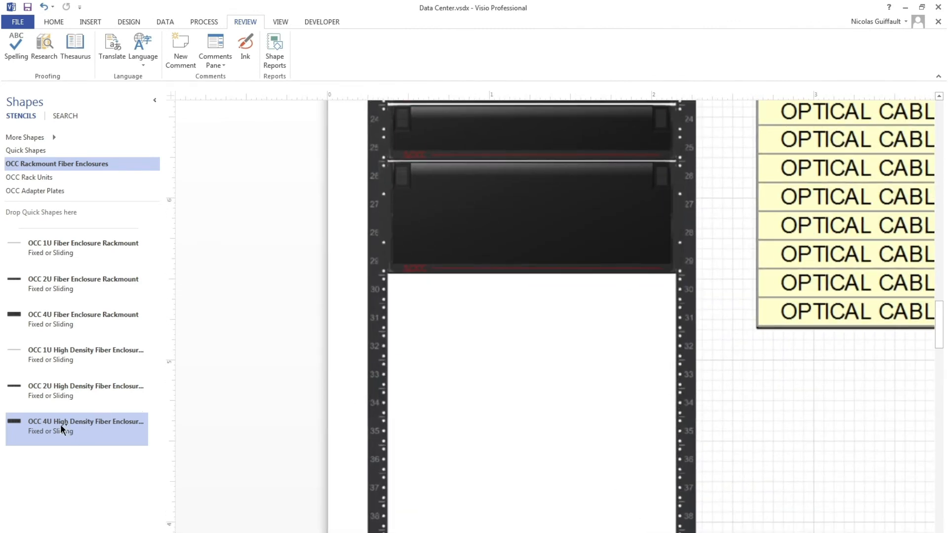
left_click_drag(61, 429, 479, 387)
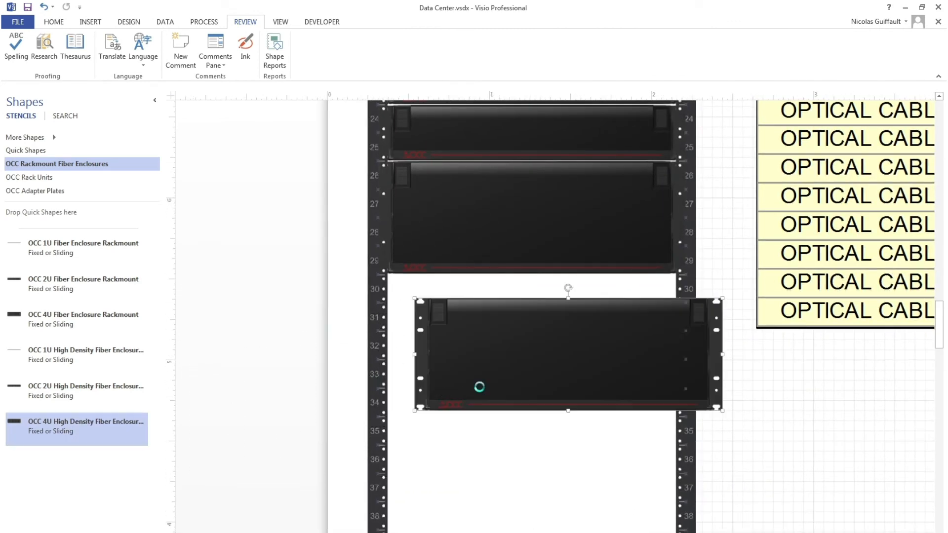
left_click_drag(427, 405, 390, 382)
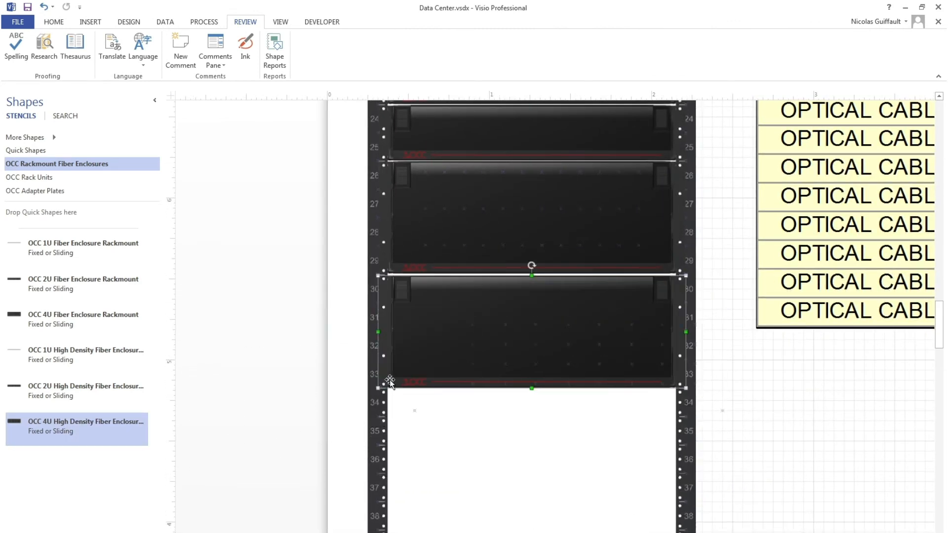
left_click_drag(57, 392, 558, 439)
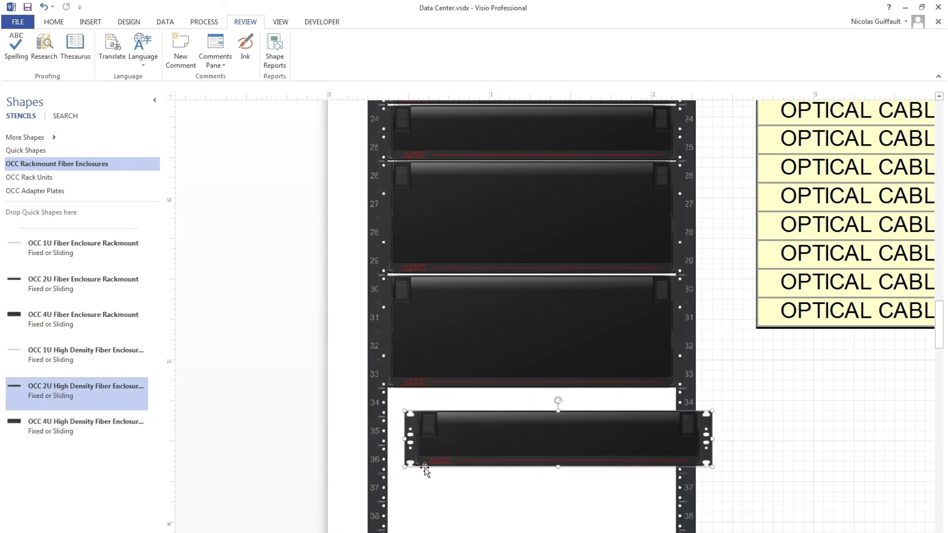
left_click_drag(424, 468, 410, 447)
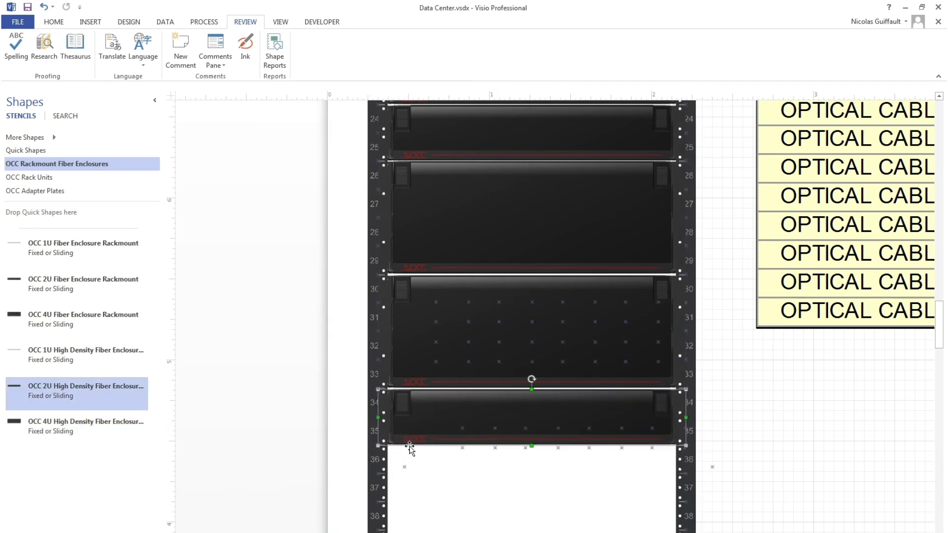
Step: Rerun the report from the BOM Report table beside the rack to update it for the added enclosures
scroll(597, 433, "down", 4)
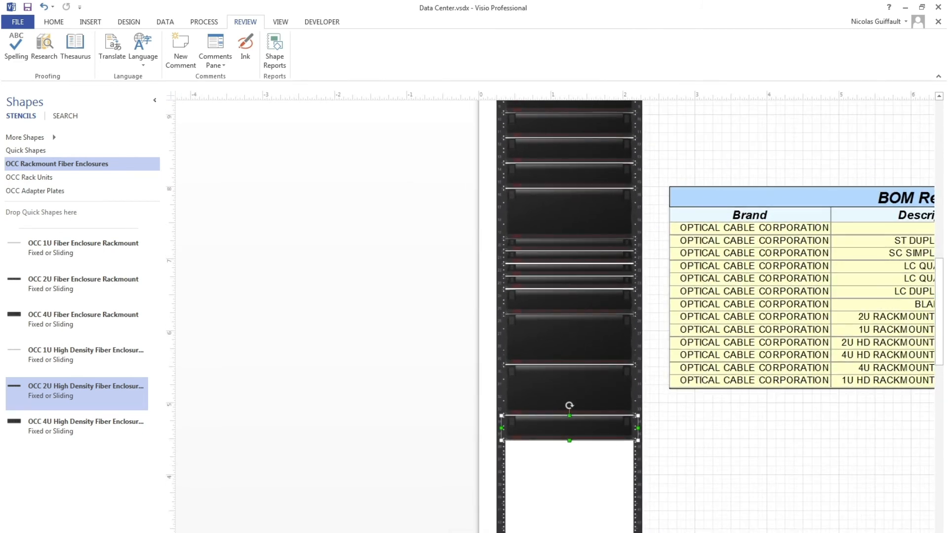
scroll(575, 353, "right", 6)
left_click(573, 282)
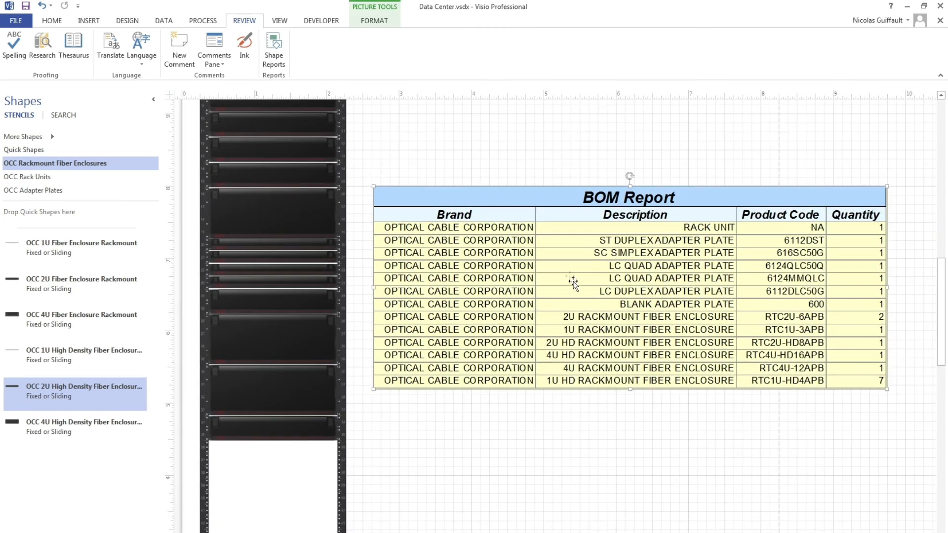
right_click(573, 282)
left_click(601, 301)
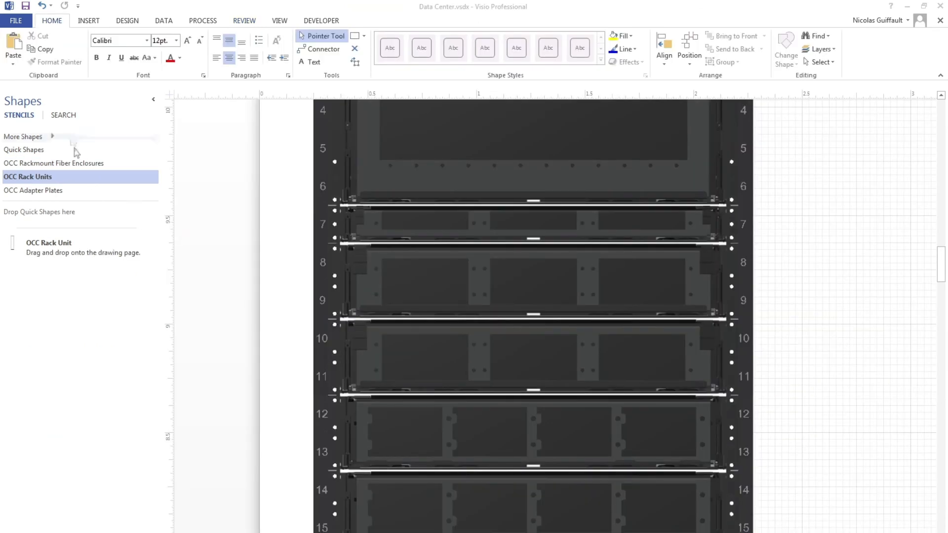
Step: Search the shapes for "SC Adapter Plate" and place an OCC SC Duplex Adapter Plate in the upper middle slot of the enclosure at rack units 8–9
left_click(63, 115)
left_click(50, 137)
type("S")
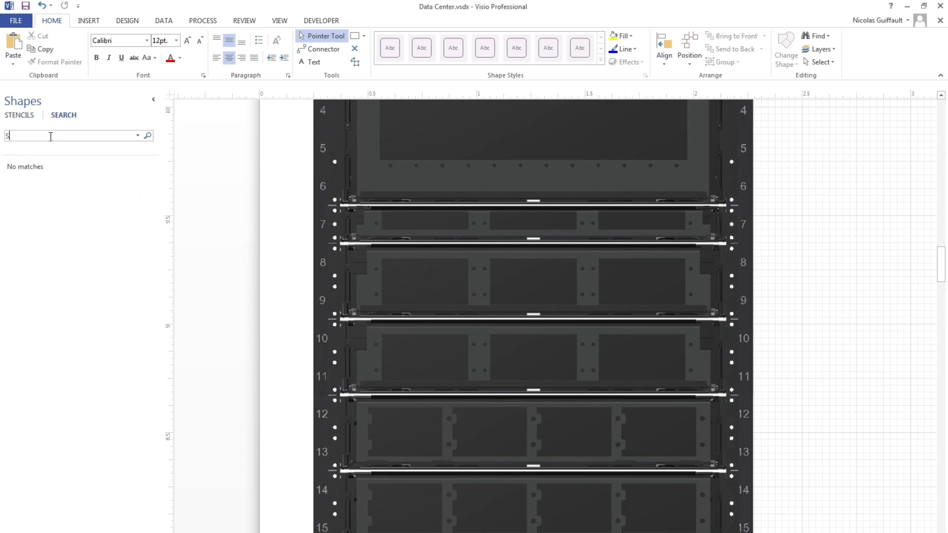
type("C Adapter Plate")
key("Return")
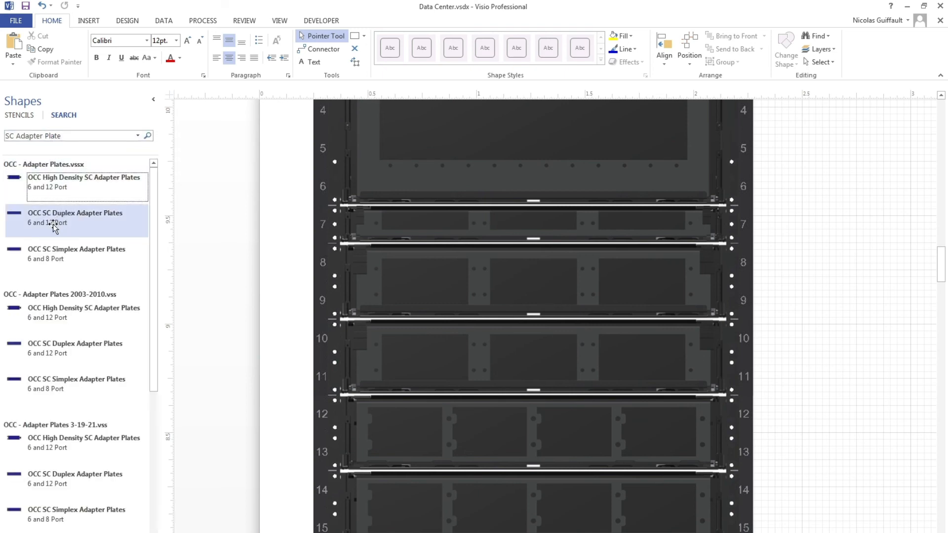
left_click_drag(59, 220, 532, 270)
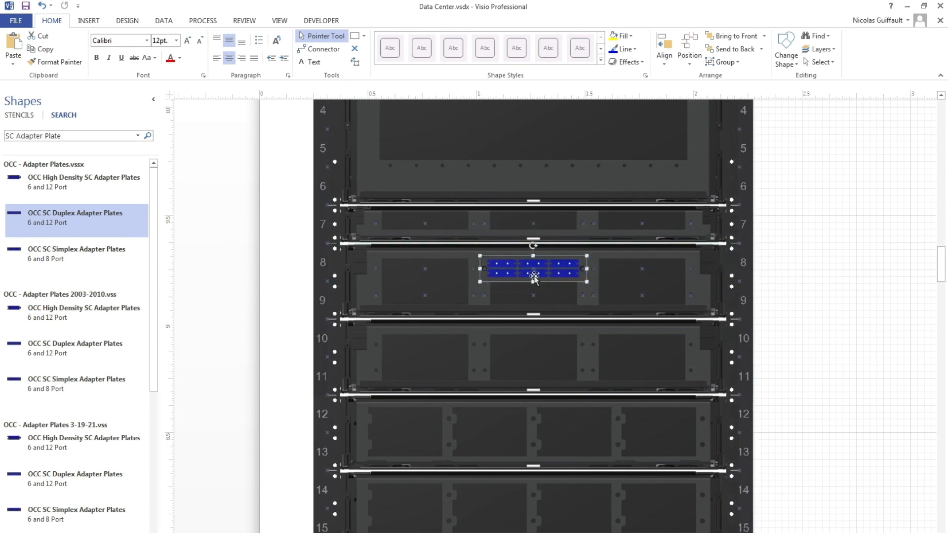
left_click(868, 300)
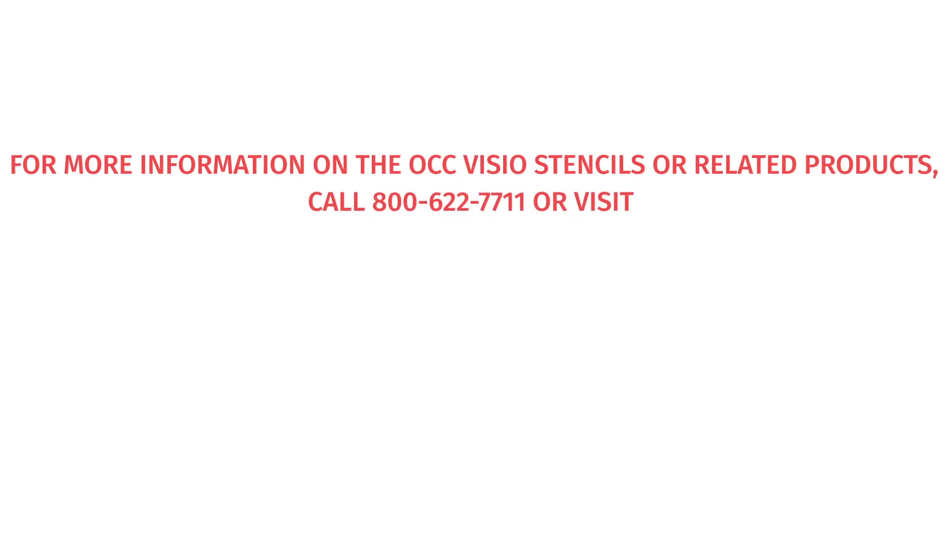